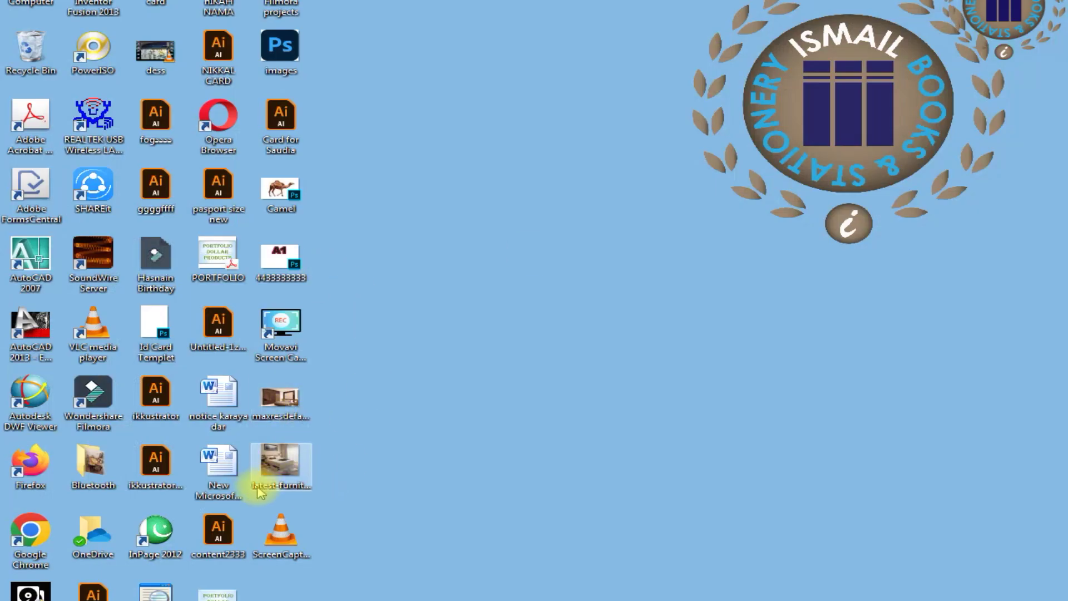
Open the maxresdefault bedroom photo from the desktop in Photoshop as a second document.
left_click_drag(280, 470, 342, 467)
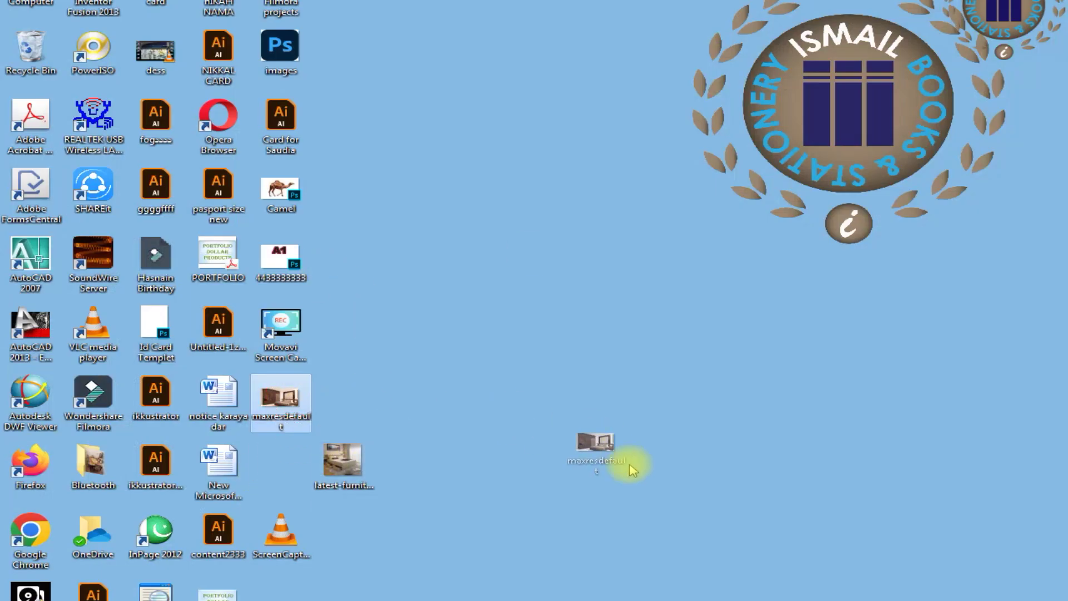
mouse_move(281, 397)
left_mouse_down()
mouse_move(550, 600)
mouse_move(548, 4)
left_mouse_up()
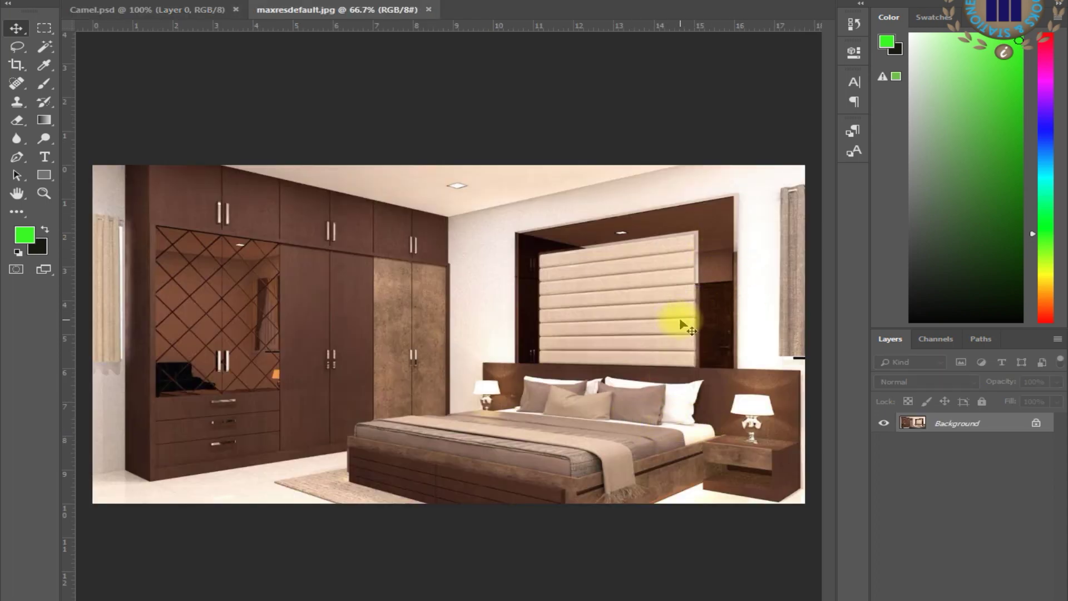
Inspect the headboard up close, then zoom back out and show the cropping tool variants.
scroll(729, 223, "up", 3)
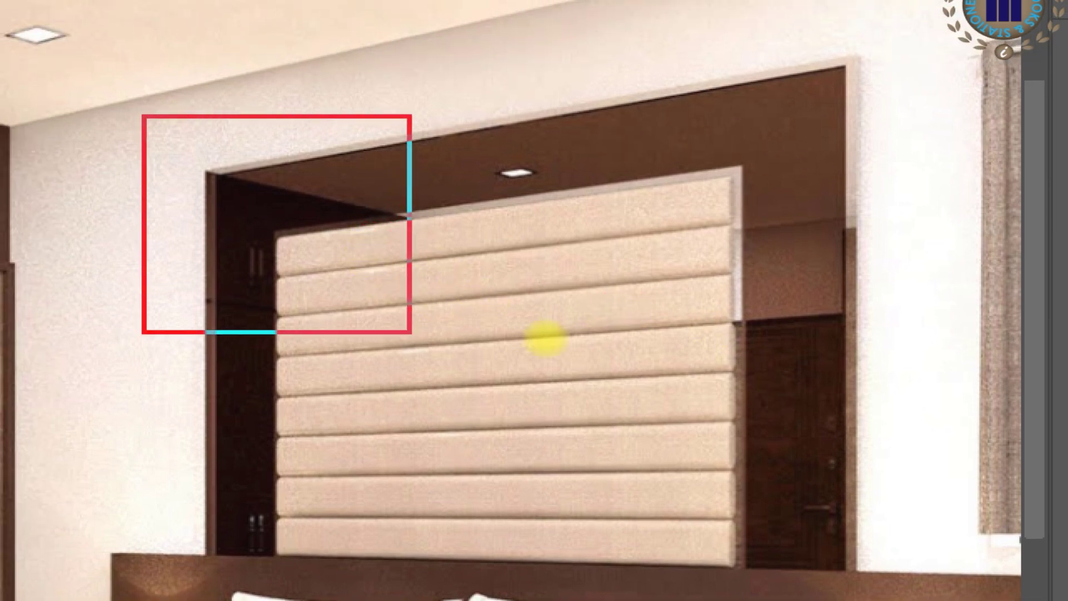
left_click_drag(545, 338, 790, 448)
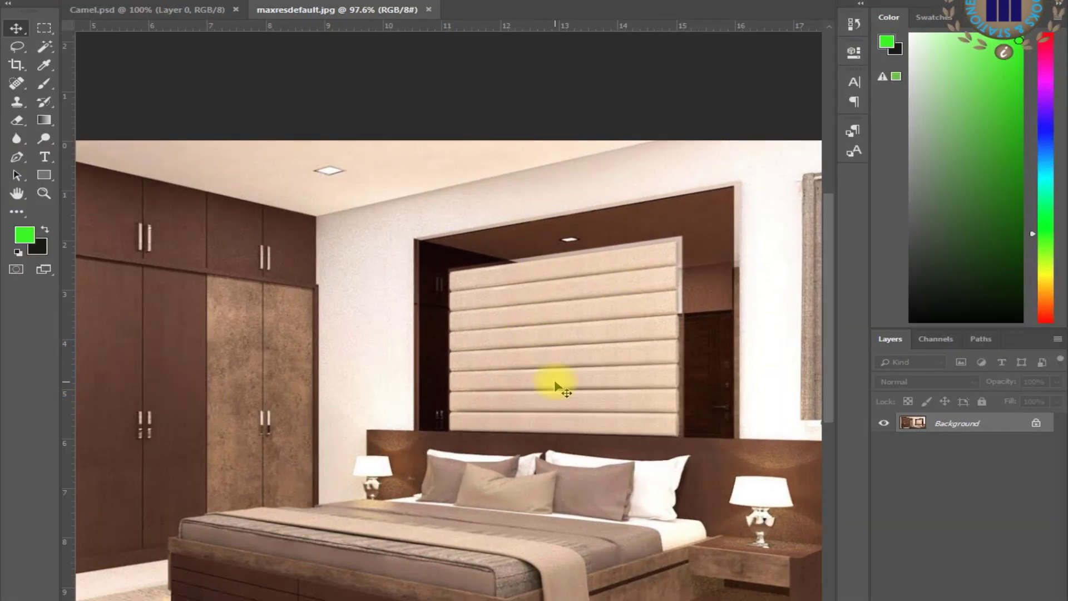
scroll(512, 342, "down", 3)
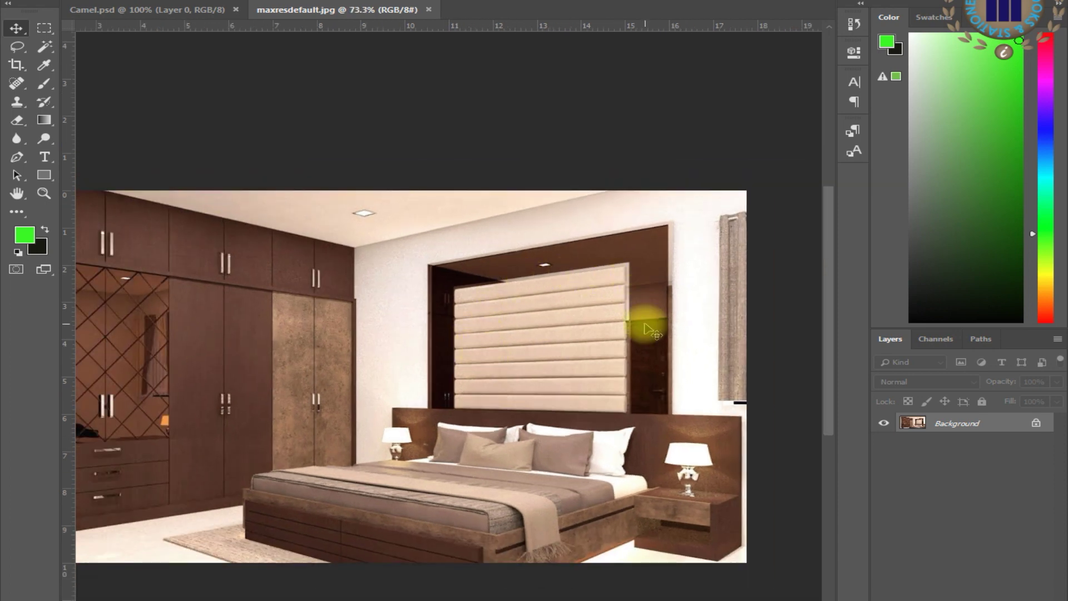
scroll(645, 328, "down", 1)
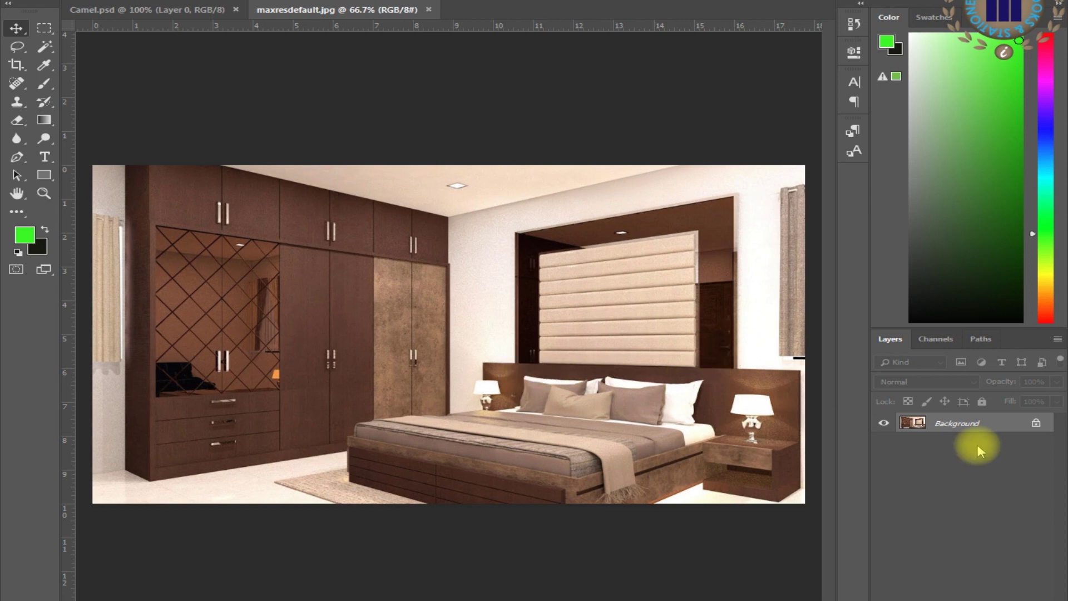
left_click(16, 64)
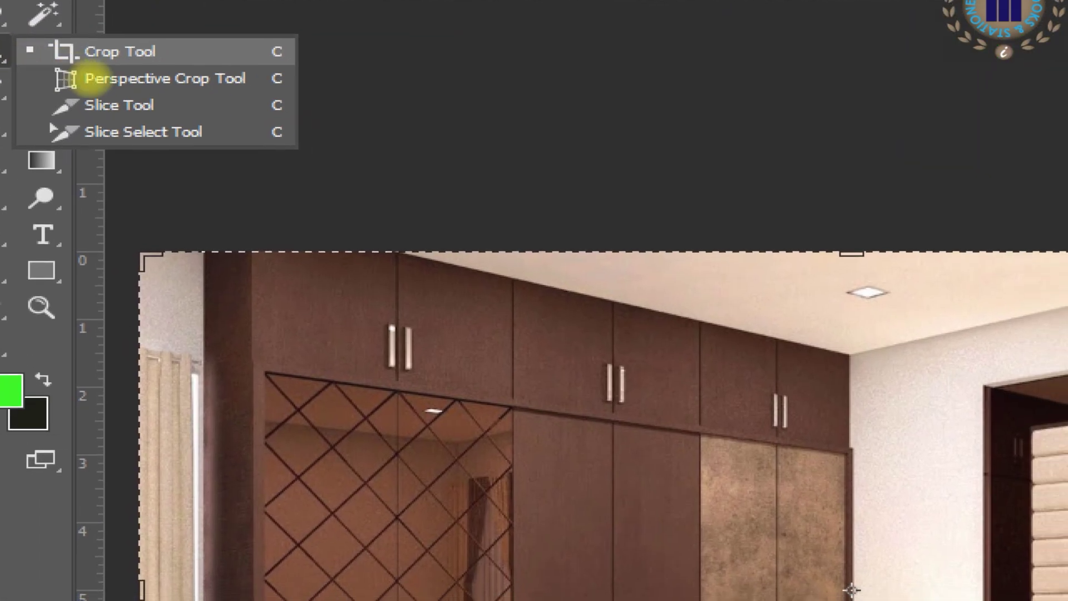
Switch to the Perspective Crop Tool and zoom in on the headboard.
left_click(42, 72)
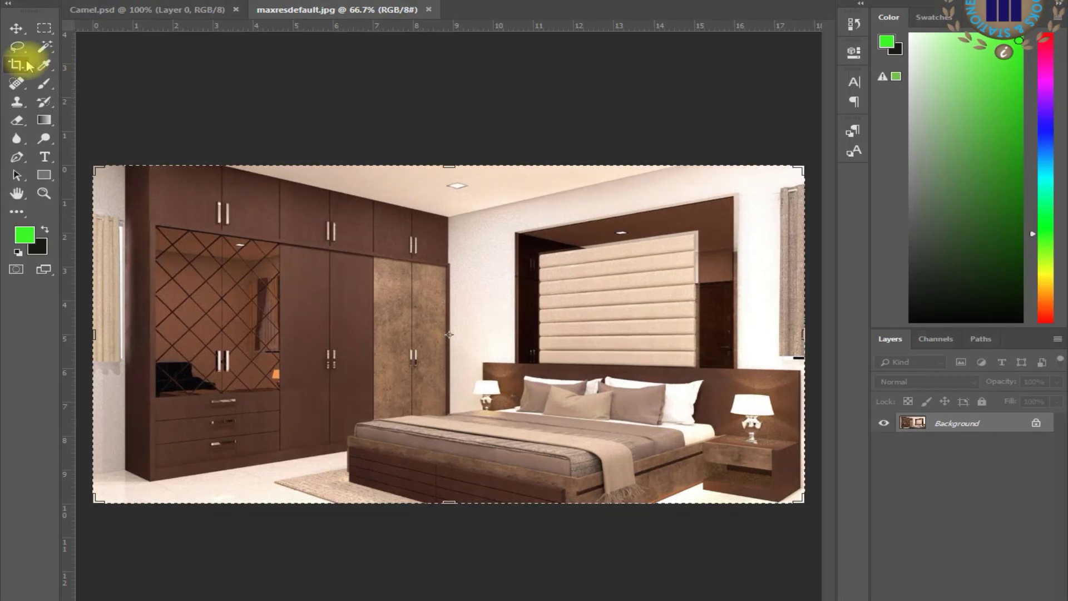
right_click(17, 64)
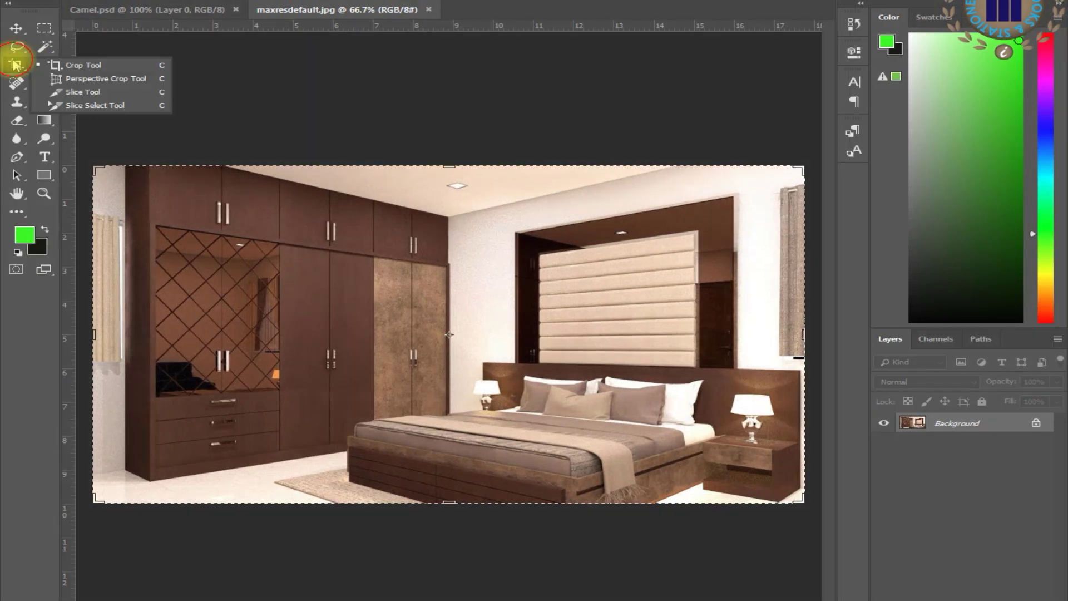
left_click(76, 78)
scroll(770, 229, "up", 3)
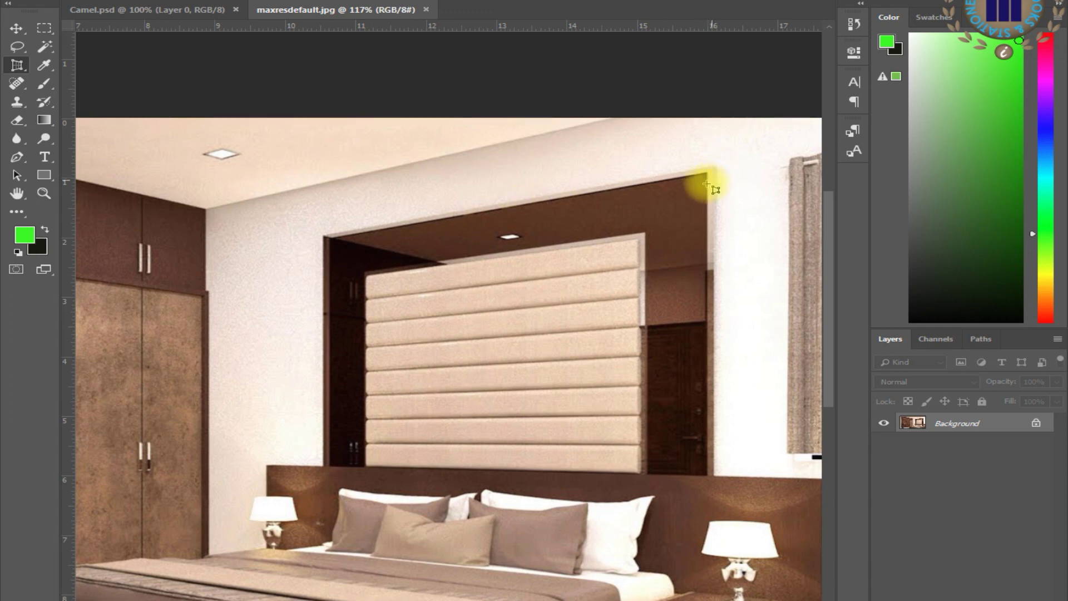
Trace the headboard frame's four corners as a perspective crop, aligning the bottom-right edge.
scroll(717, 166, "up", 1)
scroll(717, 167, "up", 1)
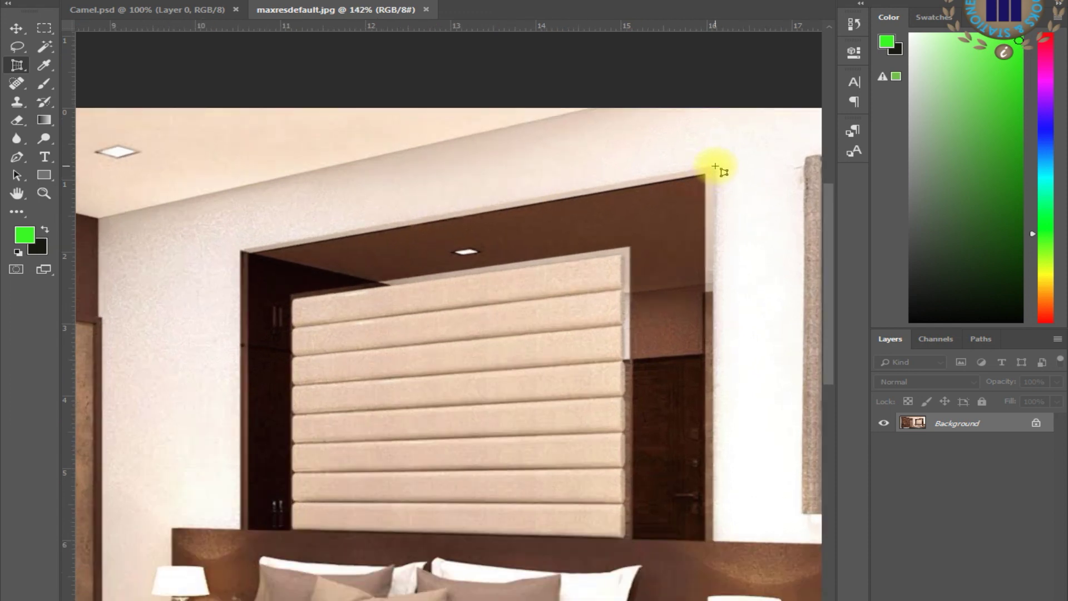
left_click(715, 166)
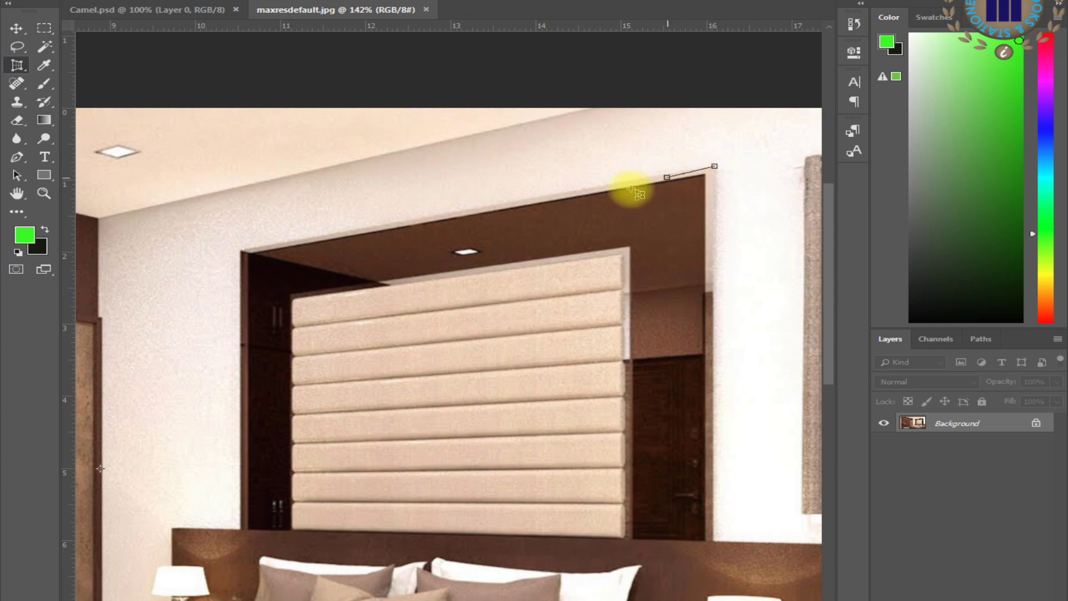
left_click(241, 249)
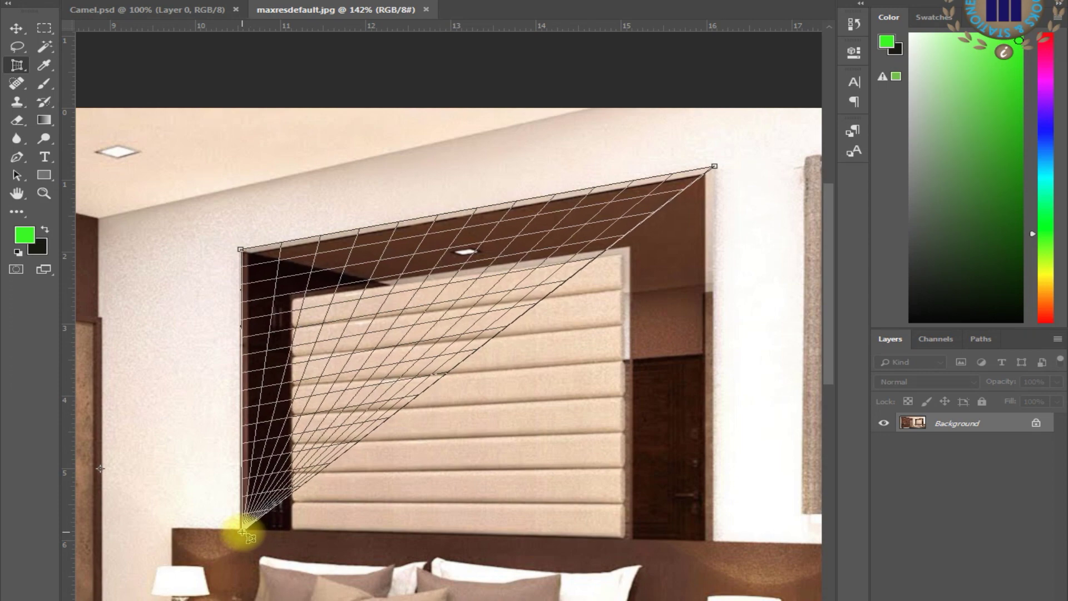
left_click(242, 532)
left_click_drag(660, 539, 716, 540)
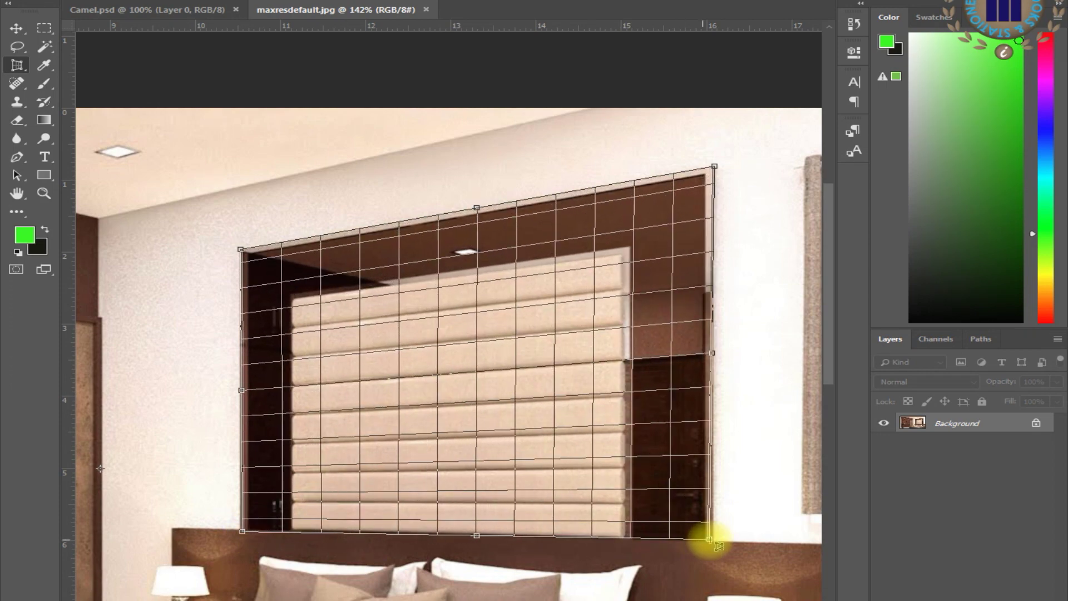
left_click(716, 540)
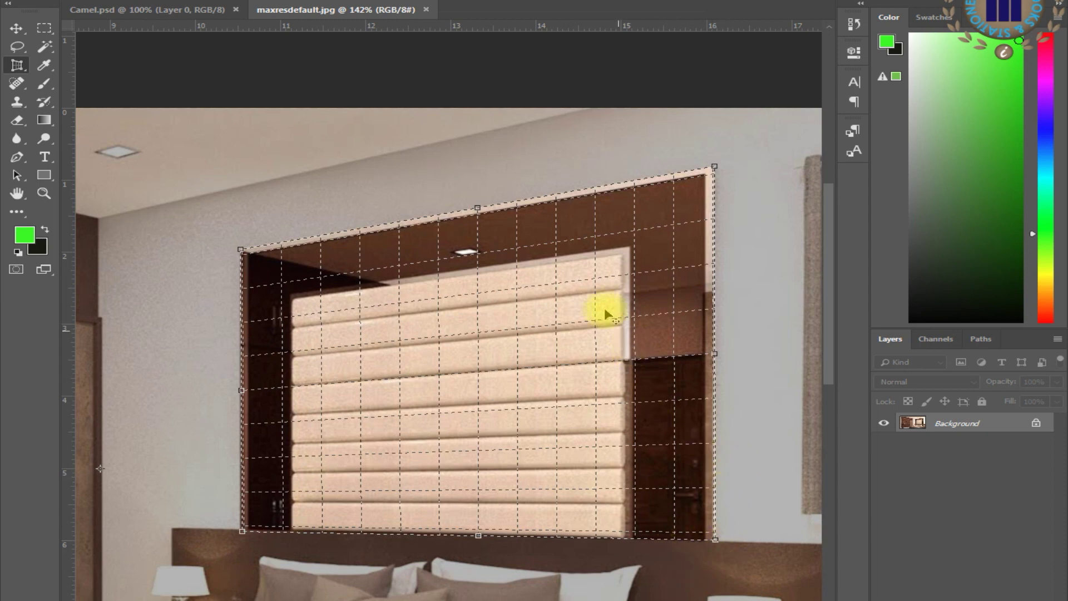
scroll(582, 277, "down", 4)
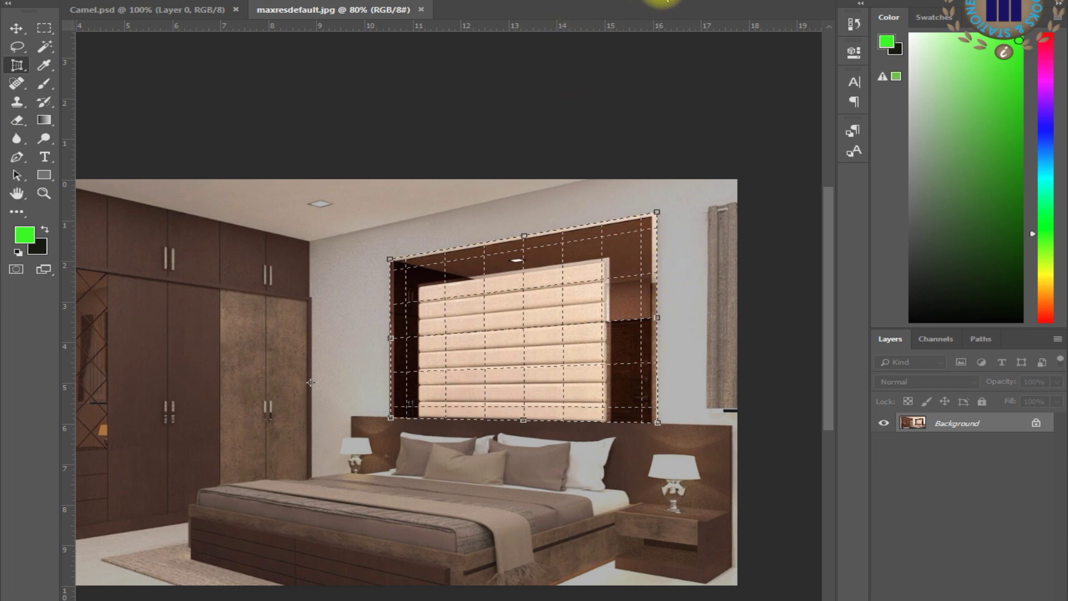
Commit the flattened headboard crop and open the latest-furniture bedroom photo as a new document.
key("Return")
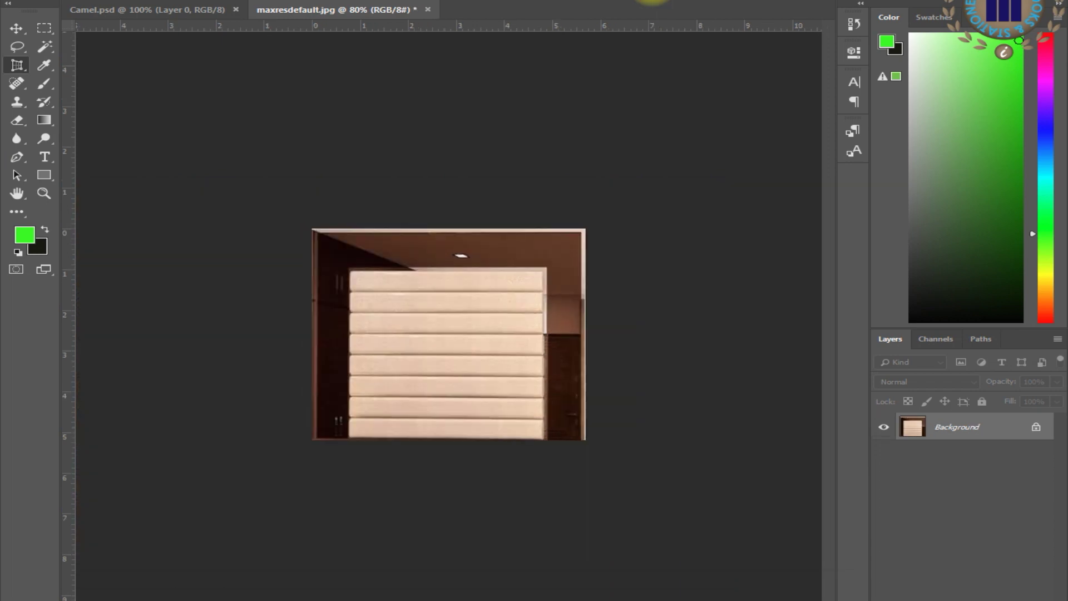
scroll(419, 339, "up", 1)
scroll(419, 339, "up", 1)
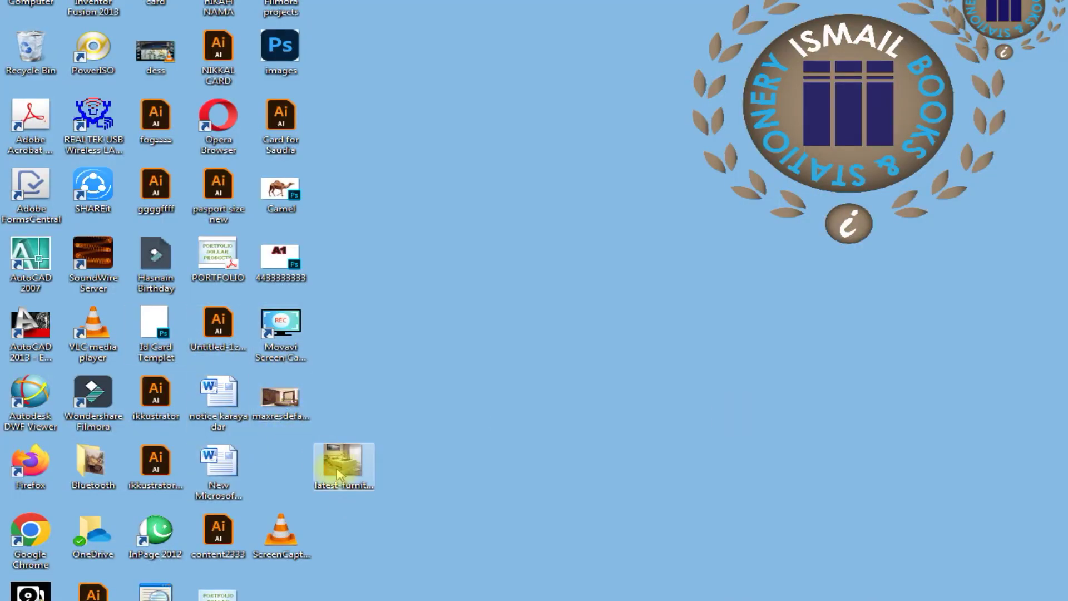
mouse_move(338, 473)
left_mouse_down()
mouse_move(633, 27)
mouse_move(627, 14)
left_mouse_up()
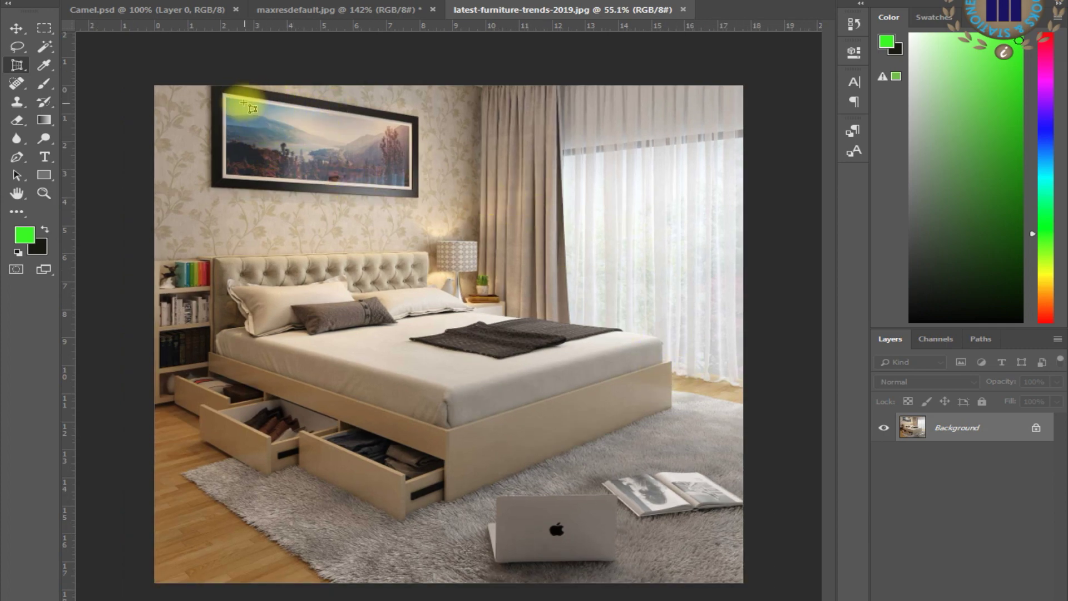
Trace the framed wall picture's four corners as a perspective crop, nudging the top-left corner onto the frame.
key("ctrl+plus")
key("ctrl+minus")
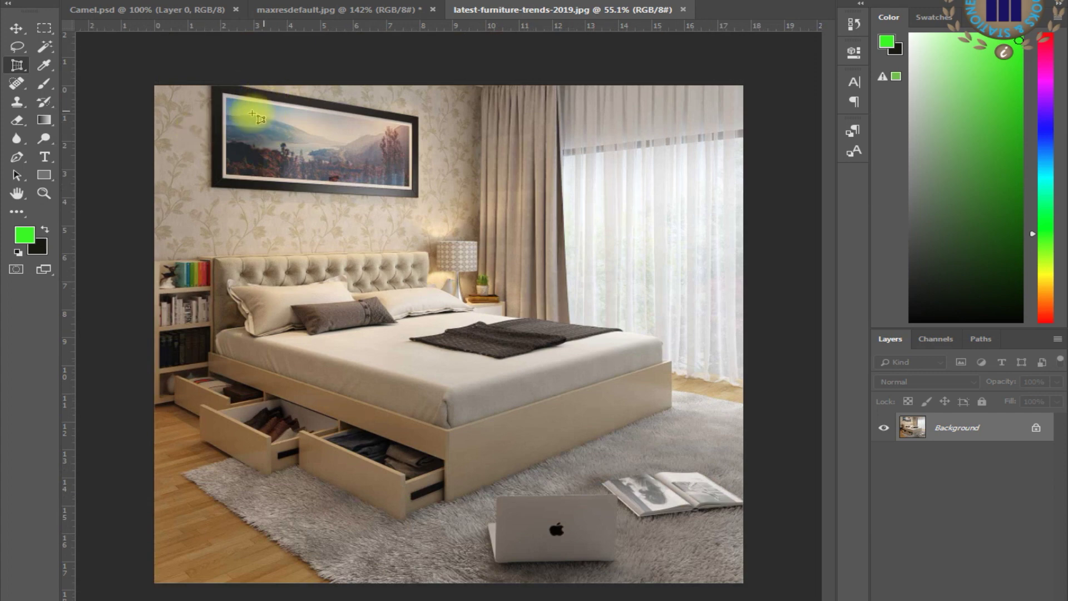
left_click(418, 117)
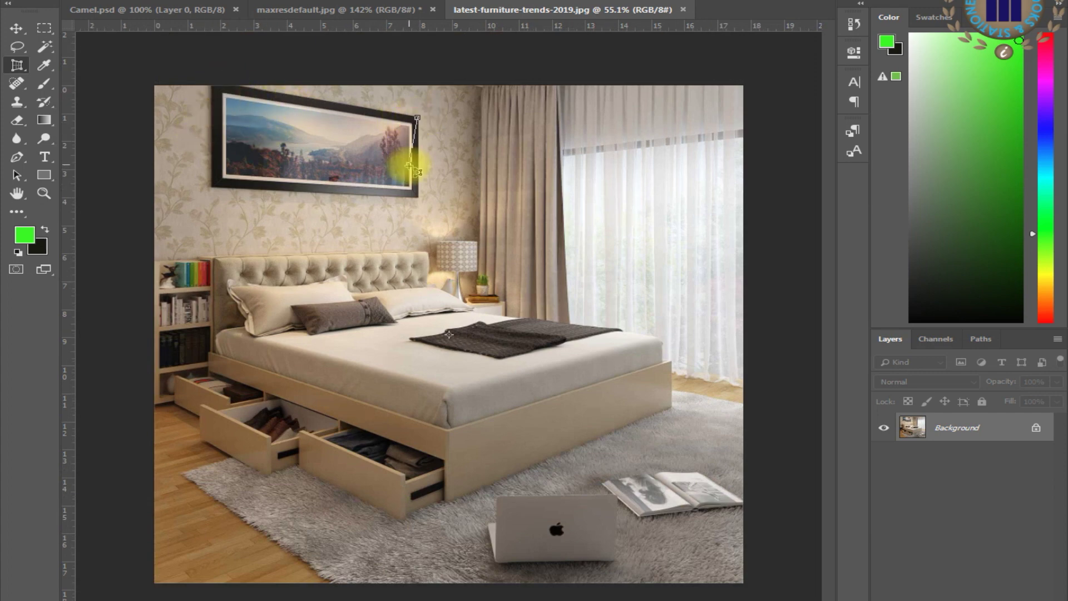
left_click(417, 196)
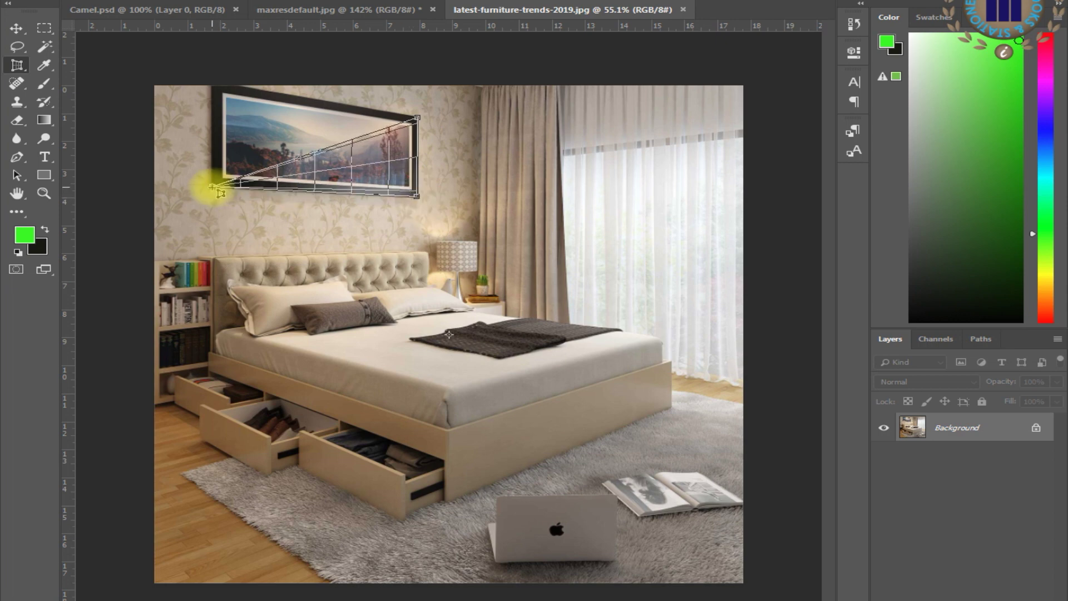
left_click(212, 186)
left_click(210, 84)
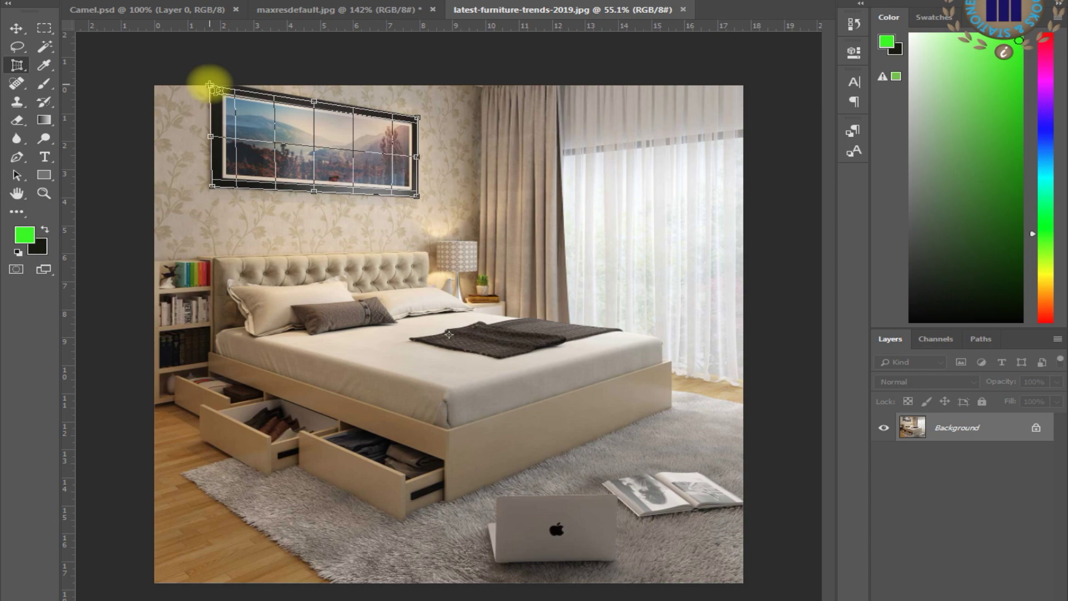
left_click_drag(209, 84, 210, 80)
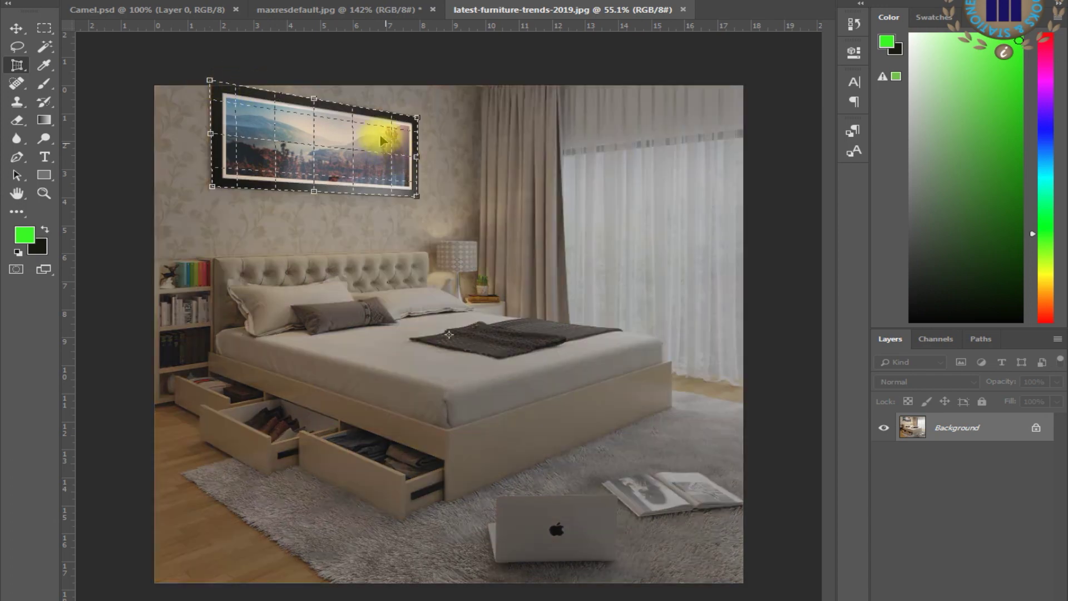
Zoom in and out to inspect the straightened painting and show the crop tool variants.
scroll(239, 98, "up", 3)
scroll(282, 124, "down", 2)
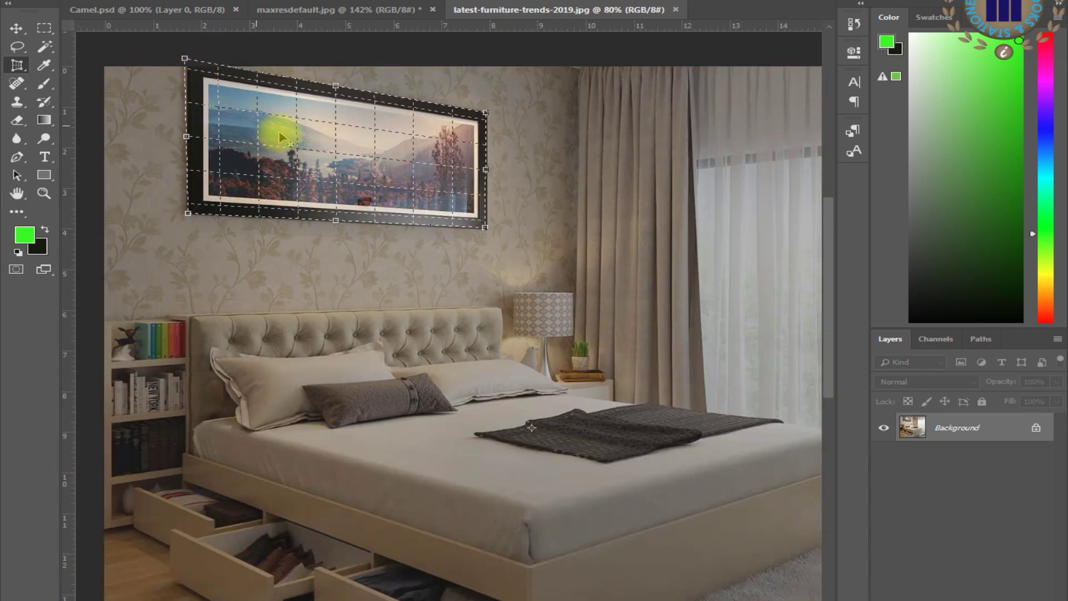
scroll(369, 162, "down", 1)
scroll(381, 162, "down", 1)
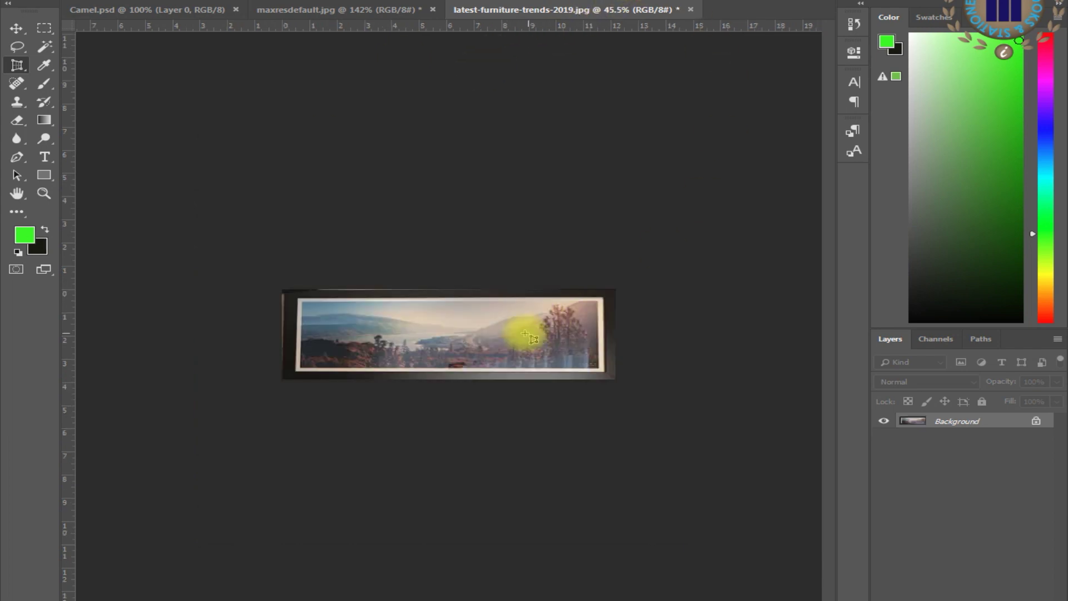
scroll(404, 342, "up", 1)
scroll(417, 309, "down", 1)
scroll(417, 309, "up", 2)
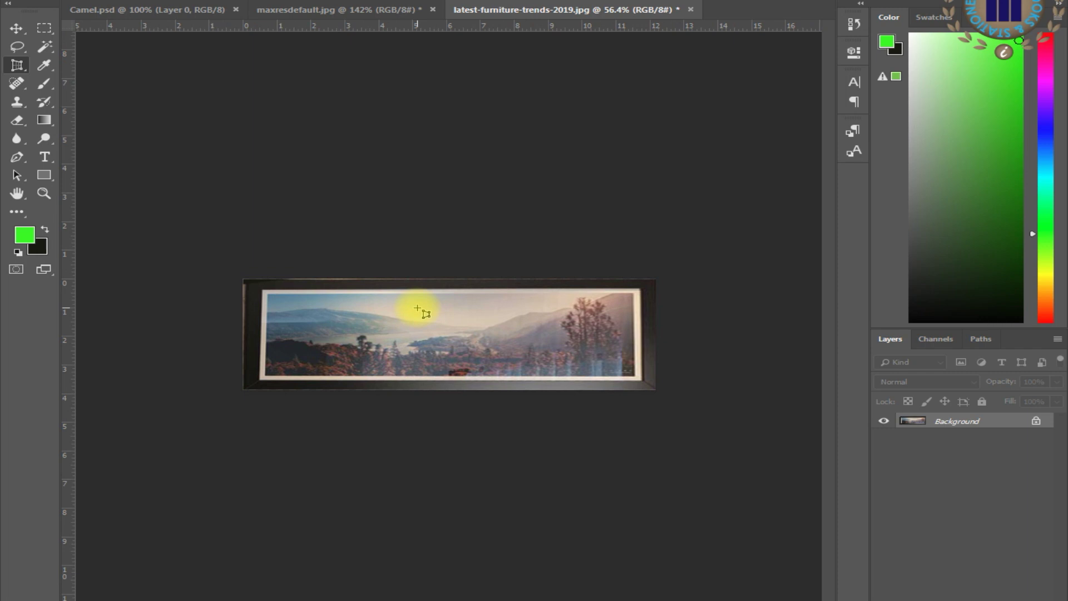
right_click(16, 65)
Switch to the rectangular Crop Tool and rotate the painting to a tilt under the crop box.
left_click(81, 67)
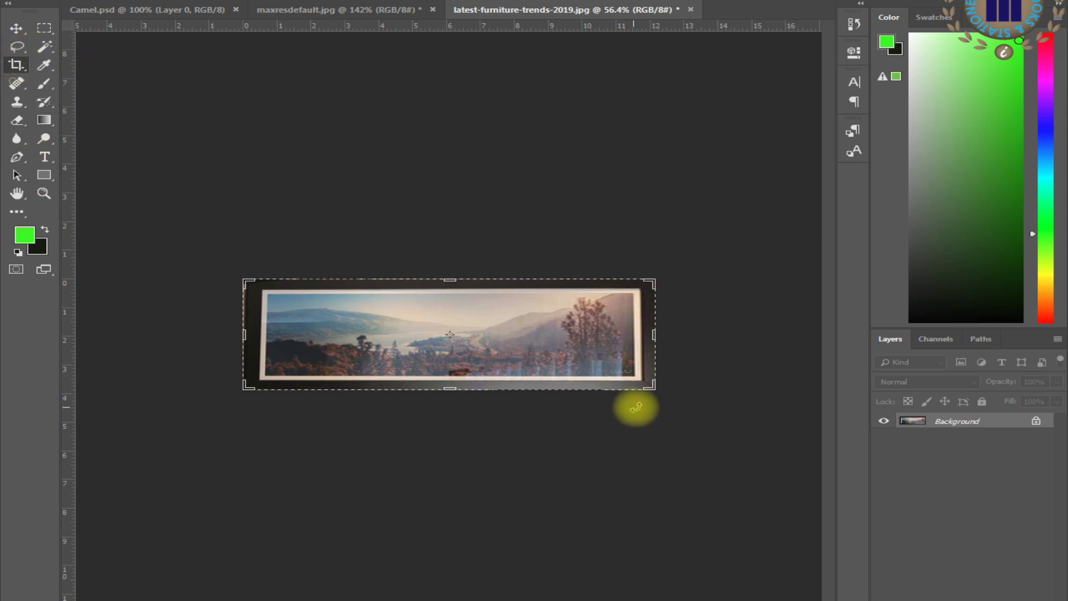
left_click_drag(667, 395, 694, 344)
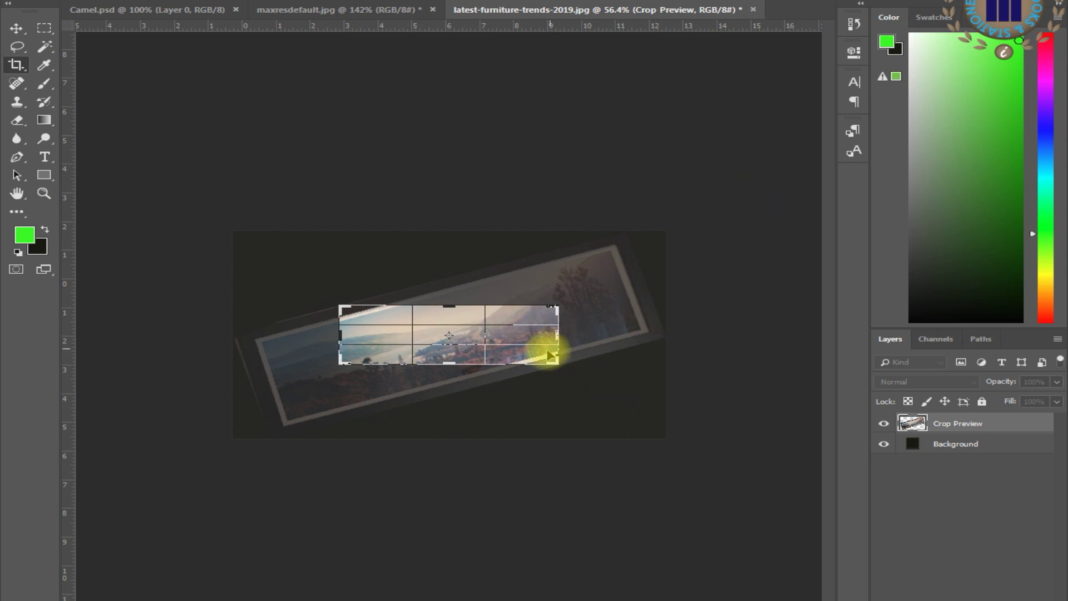
left_click_drag(569, 371, 555, 404)
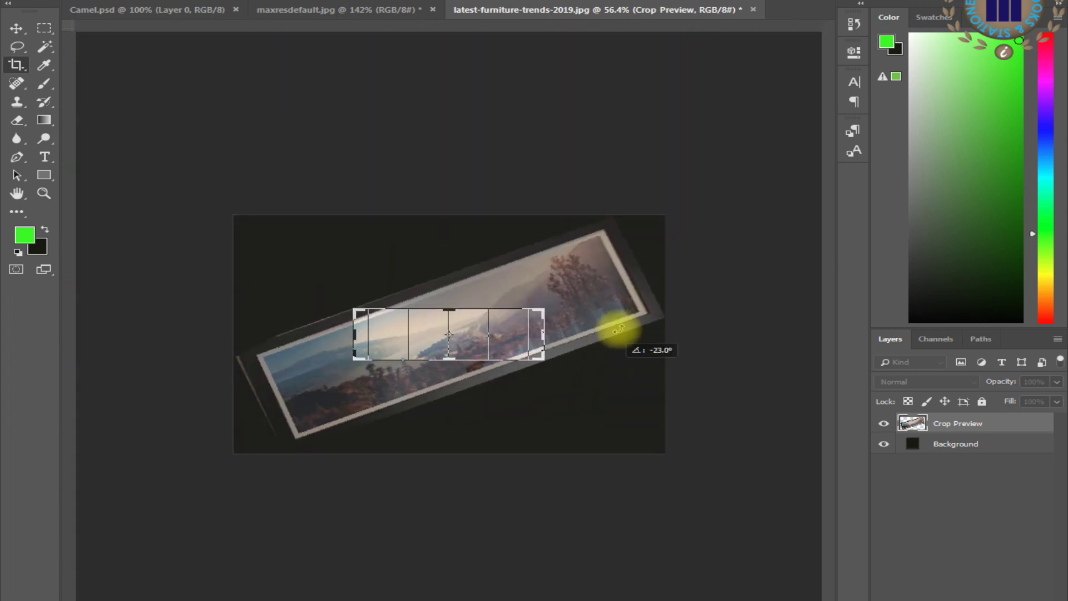
mouse_move(554, 405)
left_mouse_down()
mouse_move(370, 399)
mouse_move(332, 281)
mouse_move(661, 274)
mouse_move(567, 473)
mouse_move(496, 494)
mouse_move(670, 355)
mouse_move(286, 370)
mouse_move(708, 377)
mouse_move(615, 434)
mouse_move(663, 398)
left_mouse_up()
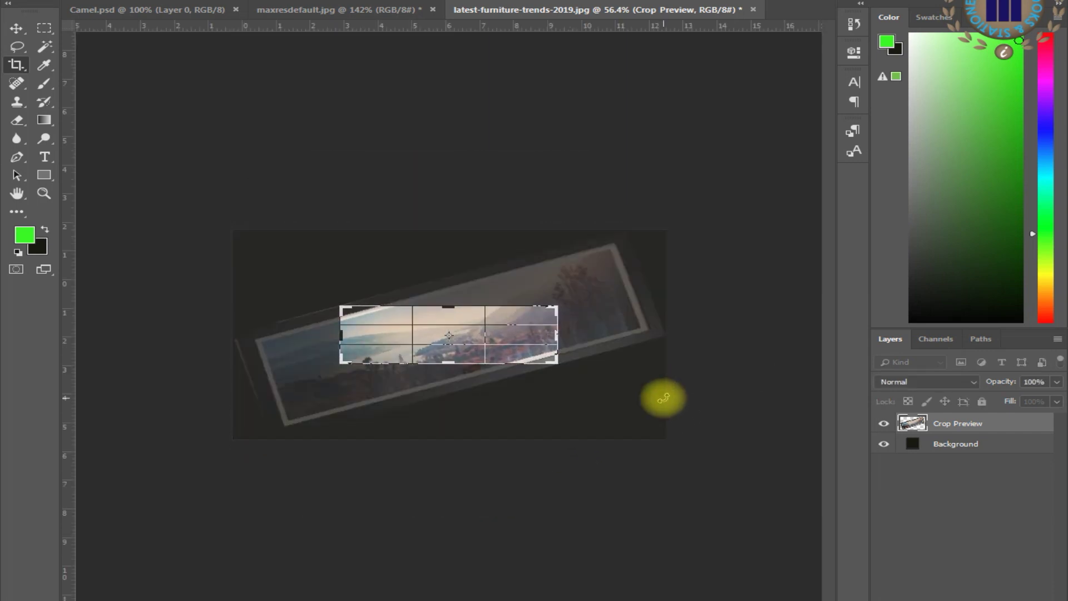
scroll(448, 337, "up", 1)
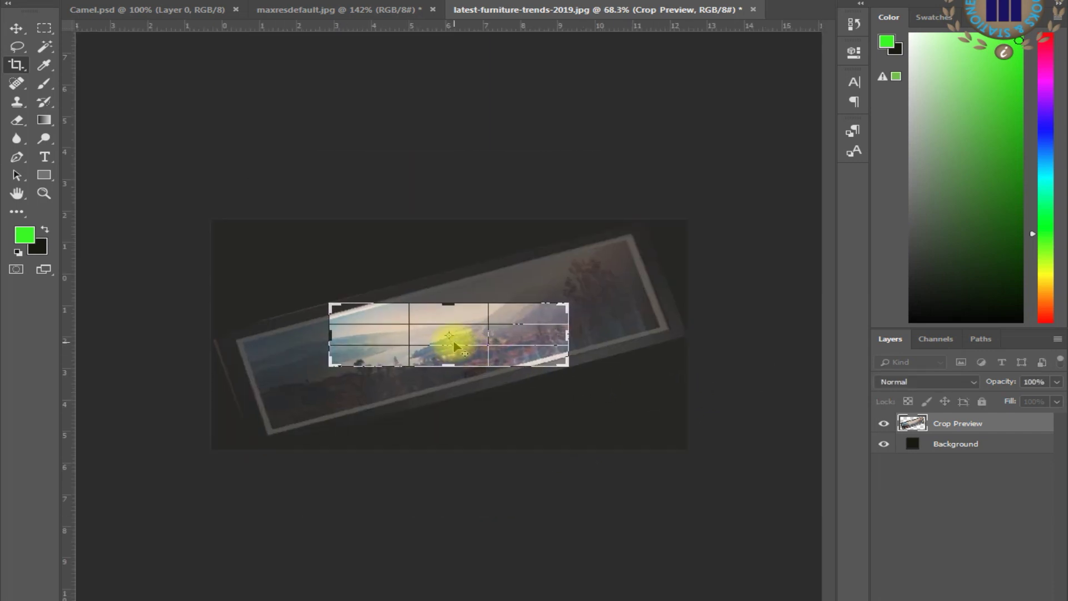
scroll(449, 337, "up", 2)
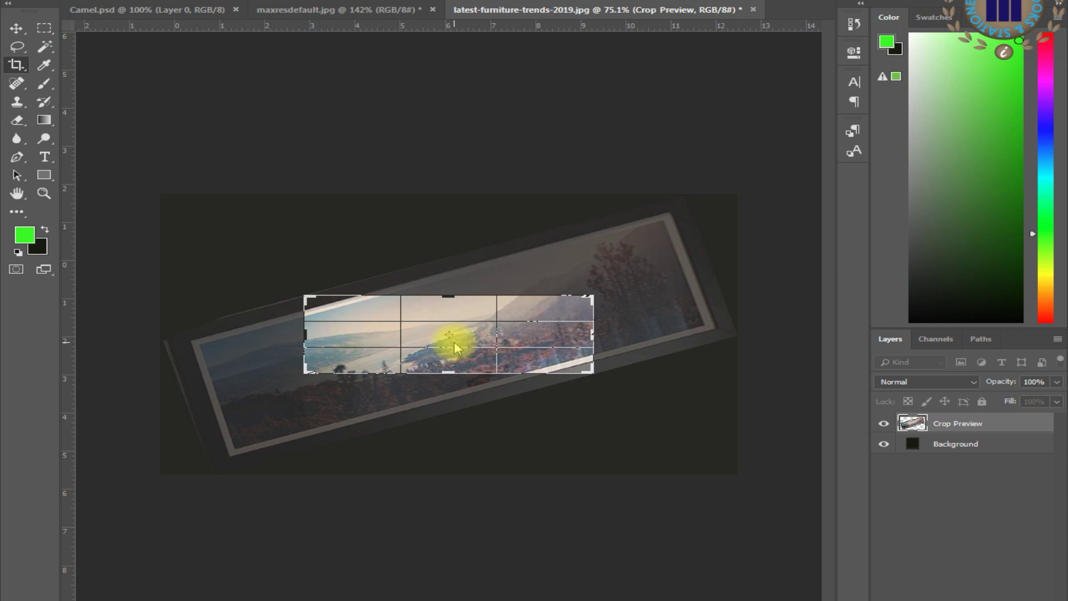